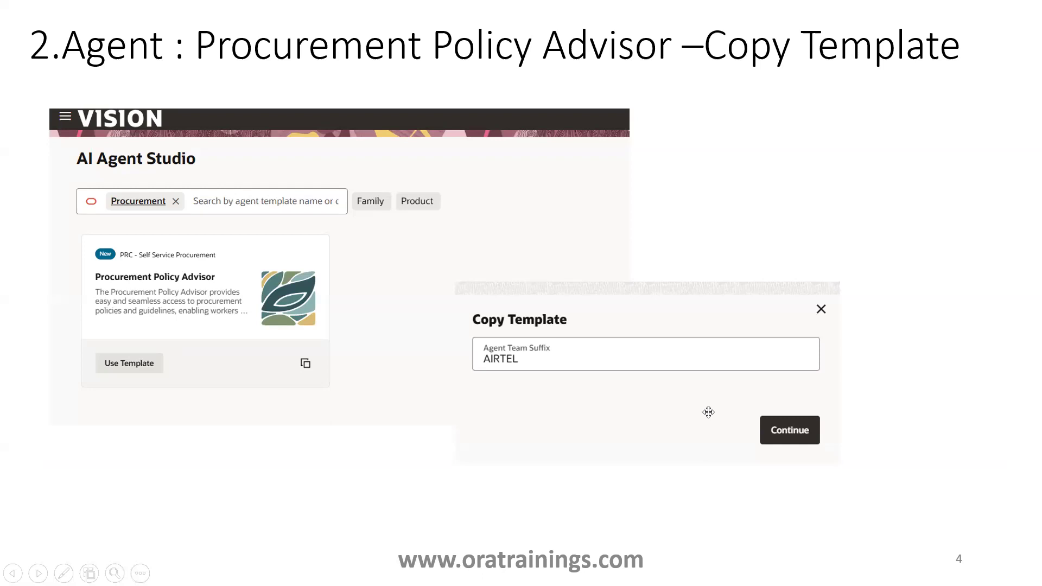
# Step: Advance from the Copy Template slide to slide 5, which shows the AIRTEL draft with one tool and topic
pyautogui.click(708, 412)
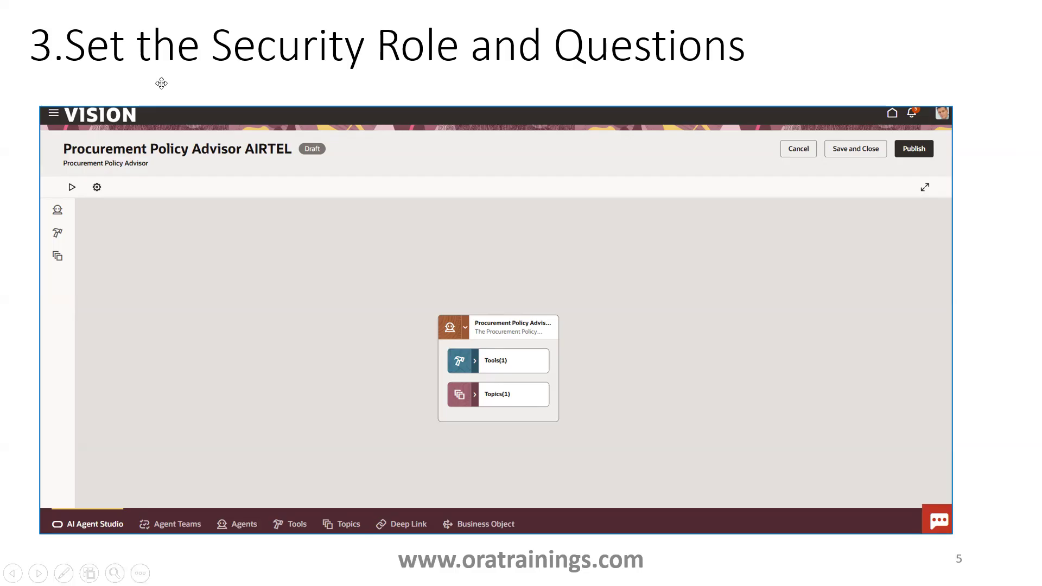
# Step: Reveal the Security tab screenshot with its empty role entry, then advance to the 'Agent is ready to run' slide
pyautogui.click(109, 197)
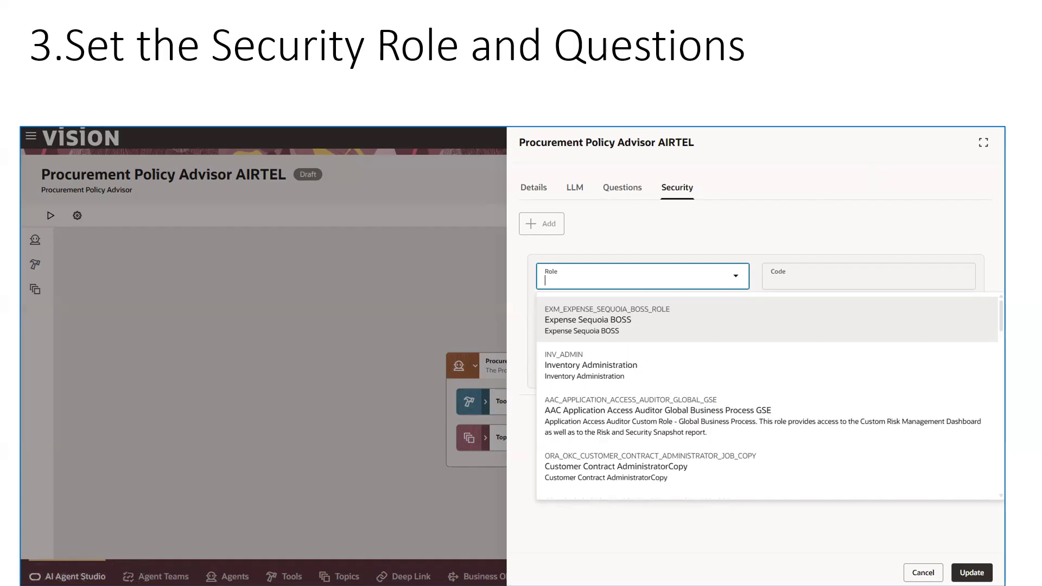
pyautogui.click(626, 325)
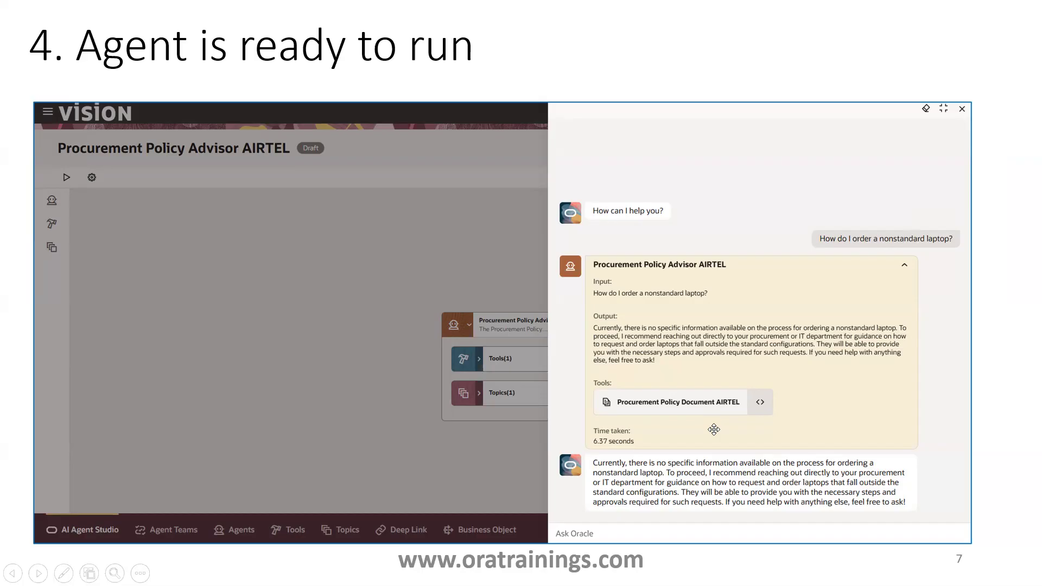
# Step: Switch to Chrome and look over the template search and Procurement ManagerGSE role tabs
pyautogui.hotkey('alt', 'Tab')
pyautogui.hotkey('alt', 'Tab')
pyautogui.hotkey('alt', 'Tab')
pyautogui.hotkey('alt', 'Tab')
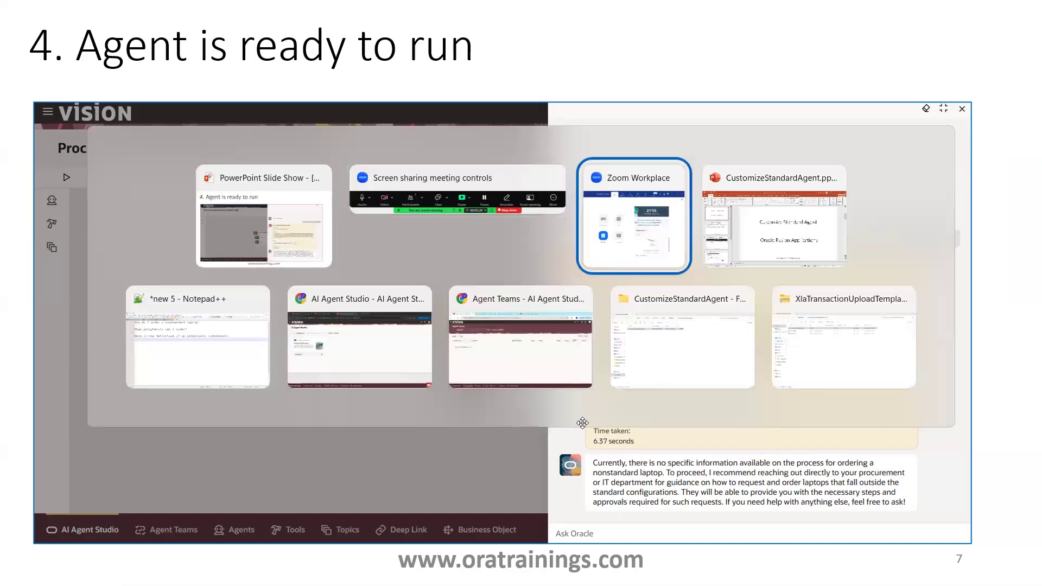
pyautogui.hotkey('alt', 'Tab')
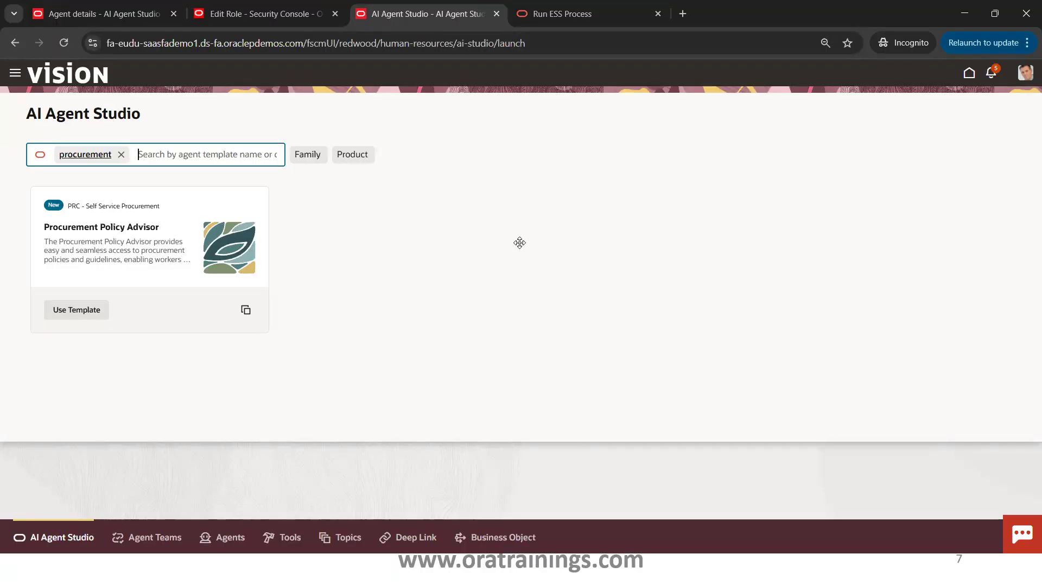
pyautogui.hotkey('ctrl', 'Tab')
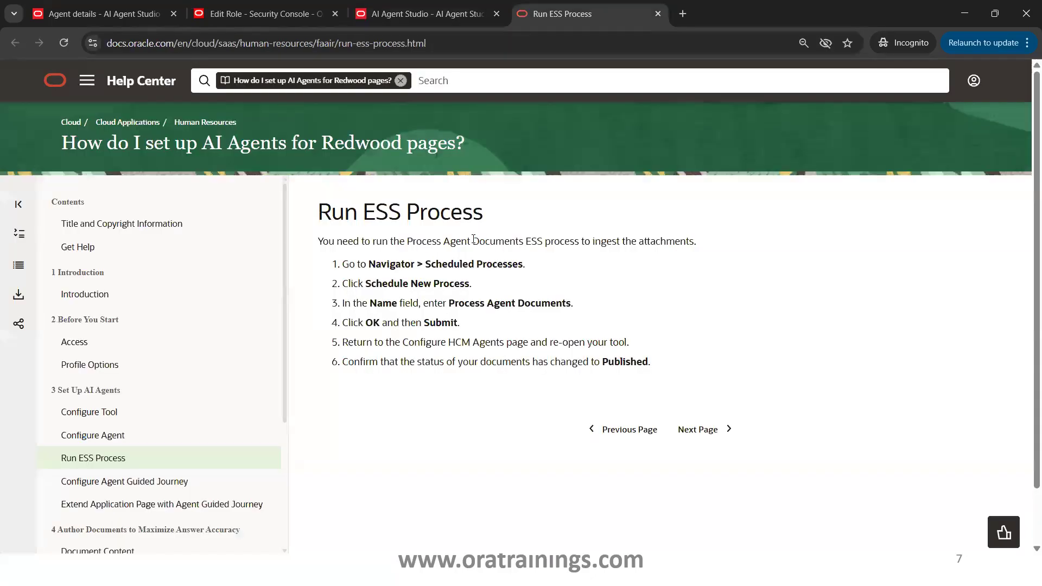
pyautogui.hotkey('ctrl', 'Tab')
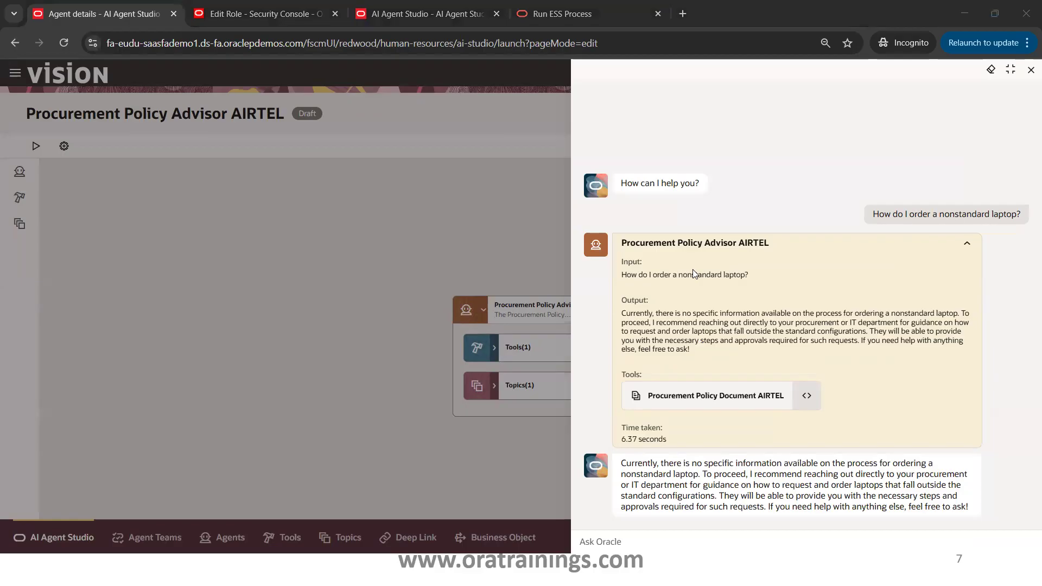
pyautogui.click(423, 14)
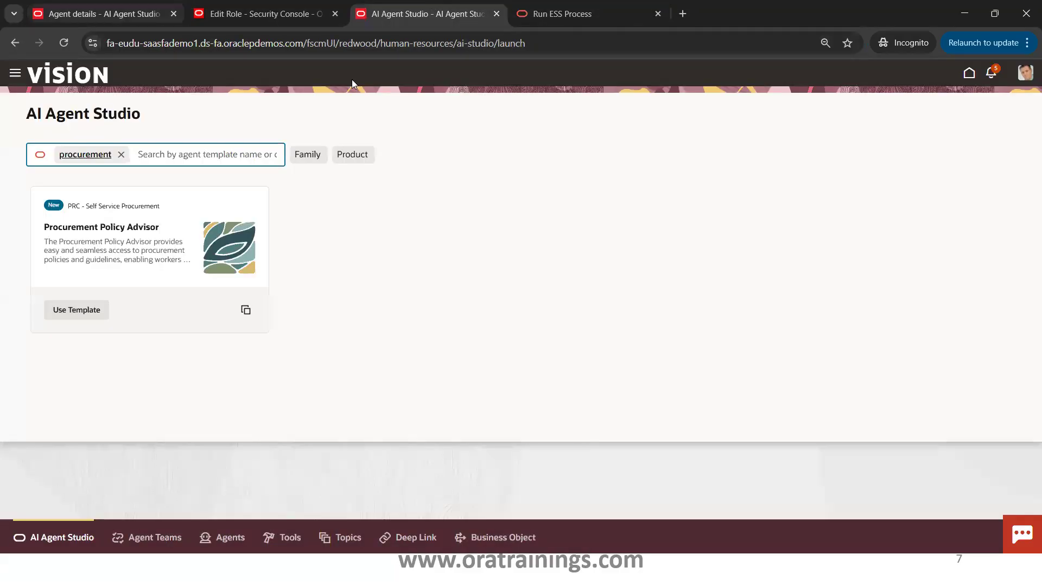
pyautogui.click(270, 8)
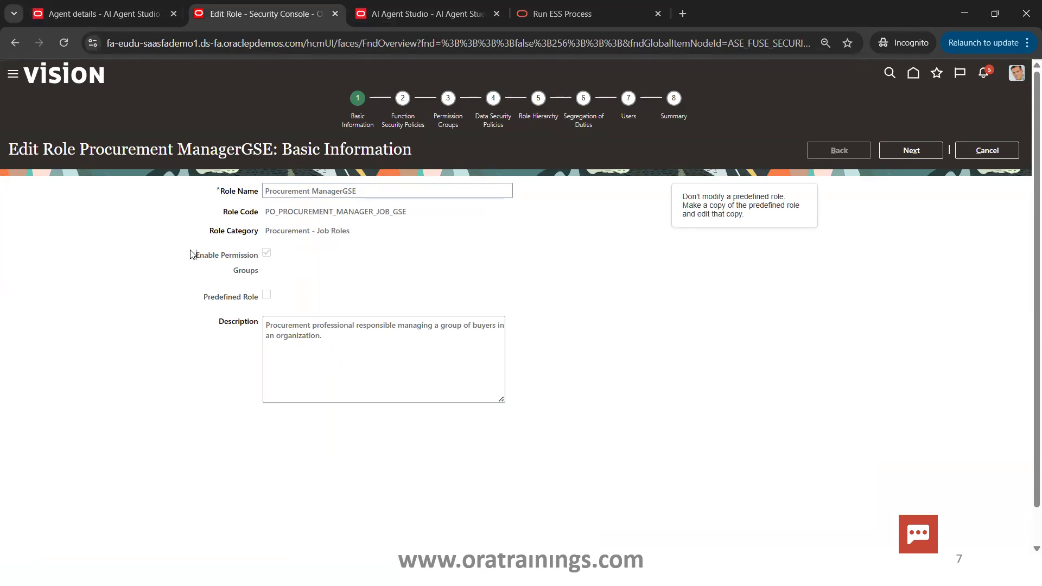
pyautogui.moveTo(191, 254); pyautogui.dragTo(263, 279)
pyautogui.click(299, 279)
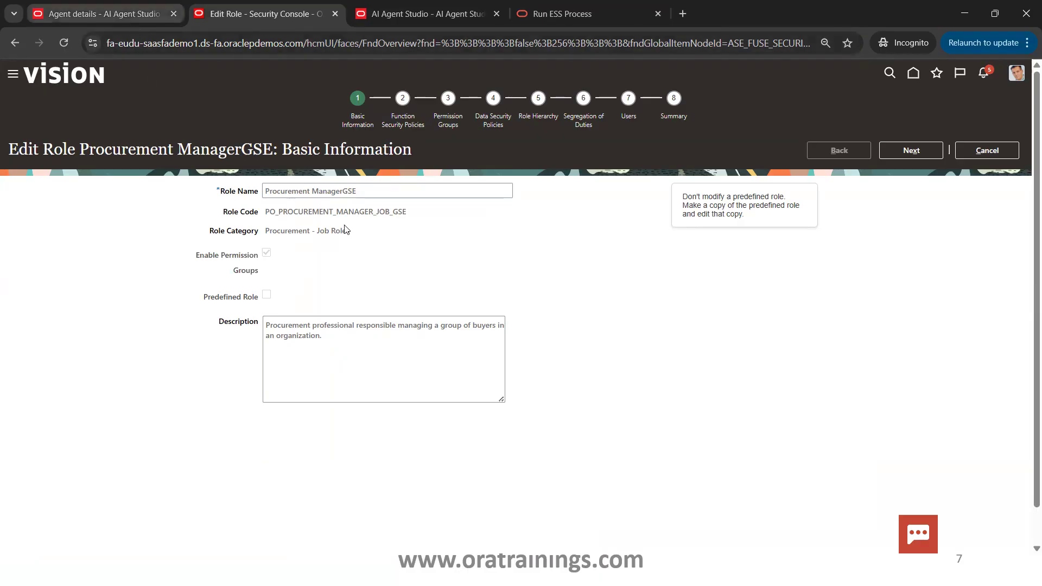
# Step: Close the test chat on Agent details and return to the Oracle Fusion home page
pyautogui.click(80, 18)
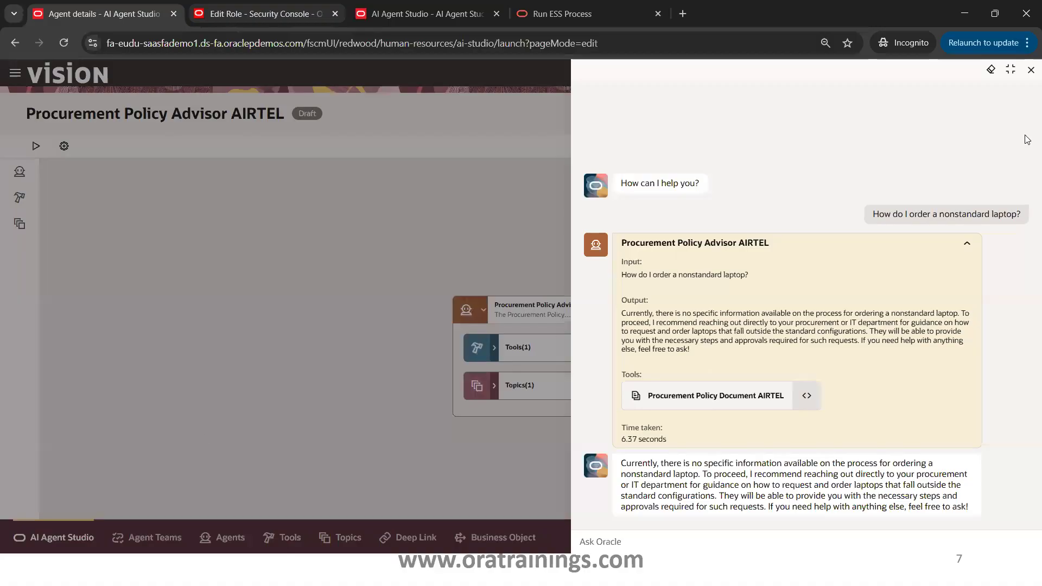
pyautogui.click(1030, 71)
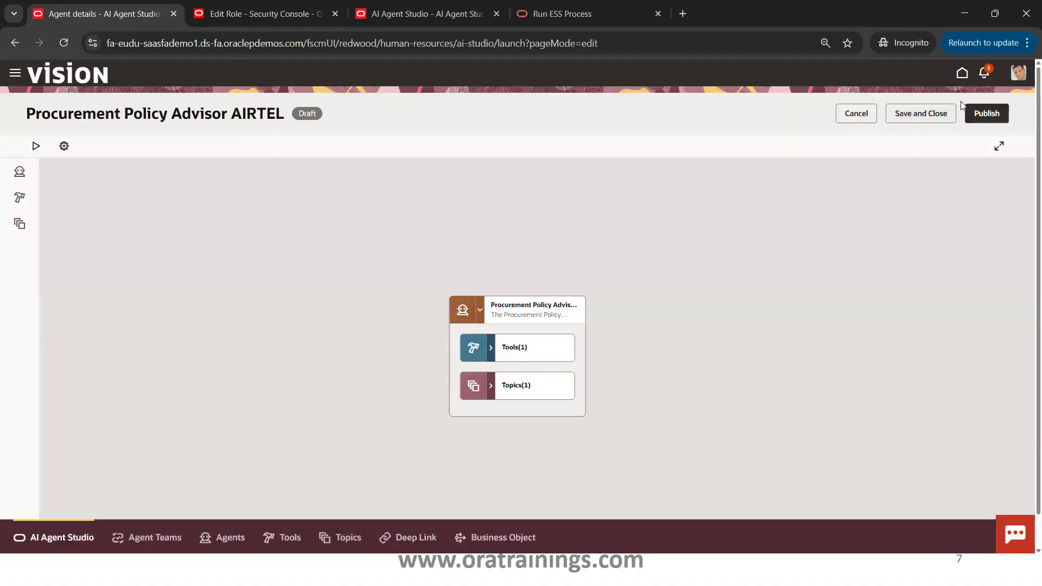
pyautogui.click(959, 76)
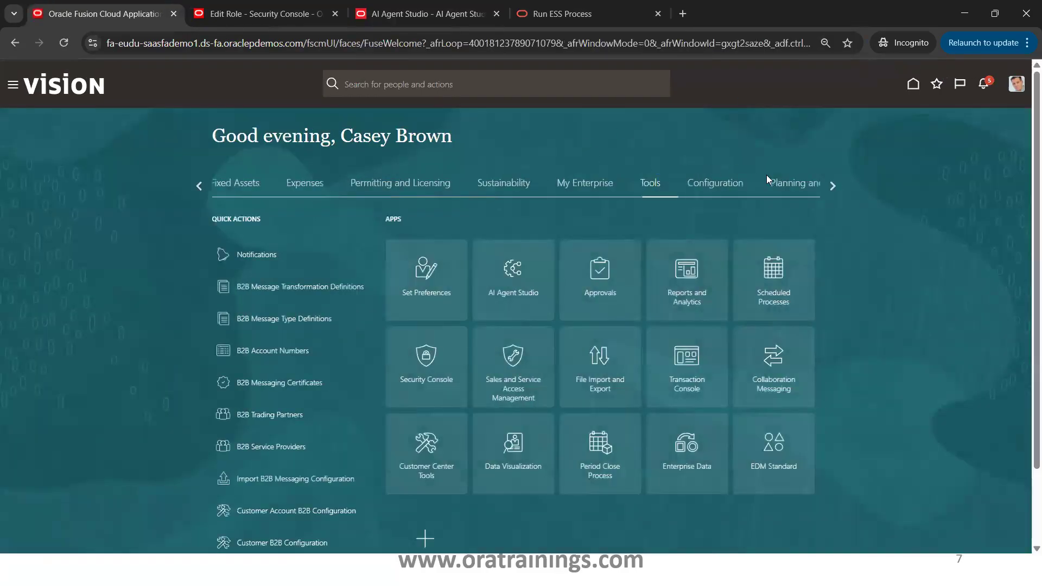
# Step: Open AI Agent Studio and filter the templates by 'Procurement Policy'
pyautogui.click(497, 293)
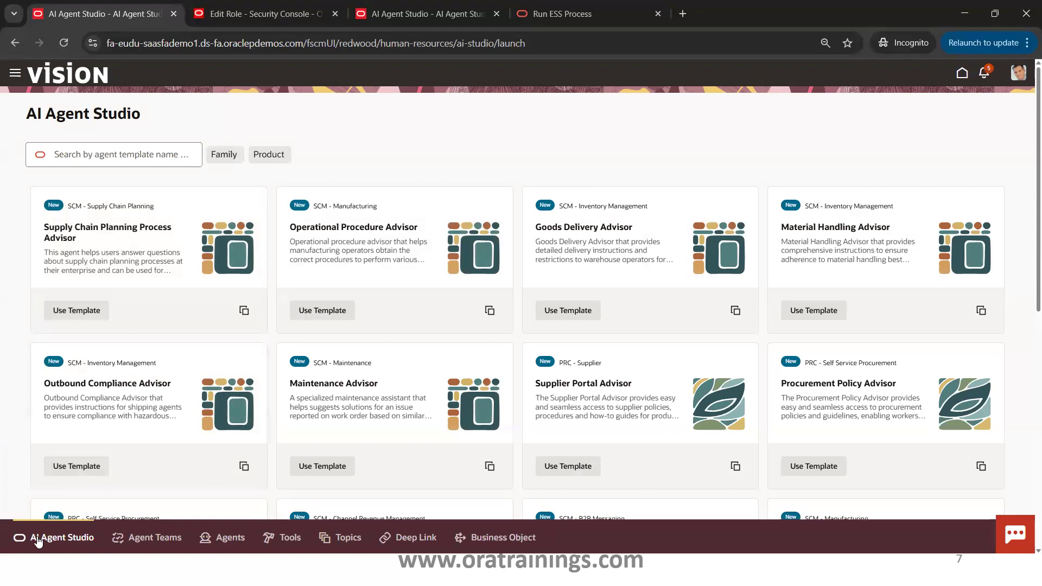
pyautogui.click(103, 157)
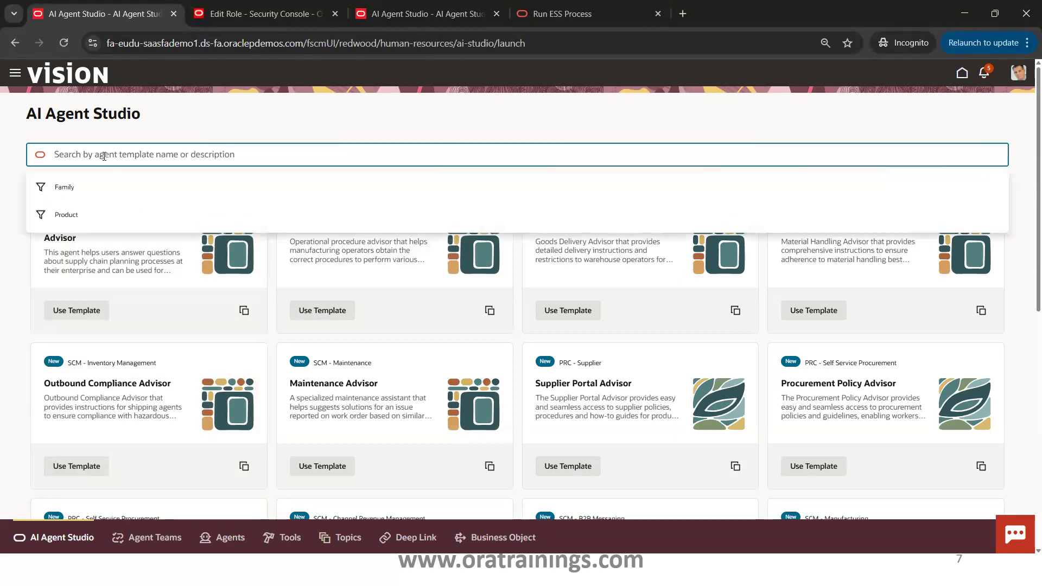
pyautogui.write('Procurement Policy')
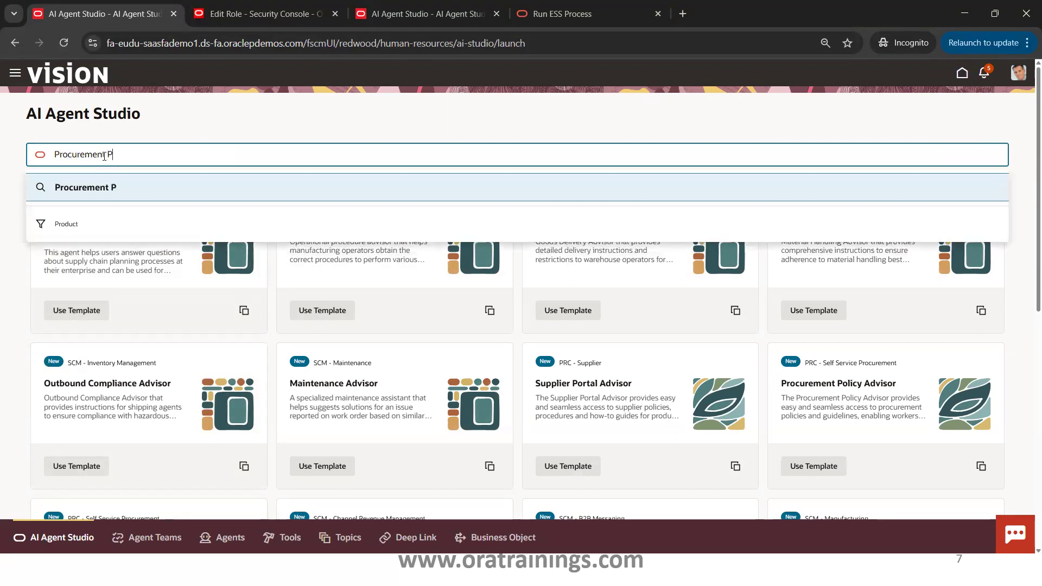
pyautogui.press('Return')
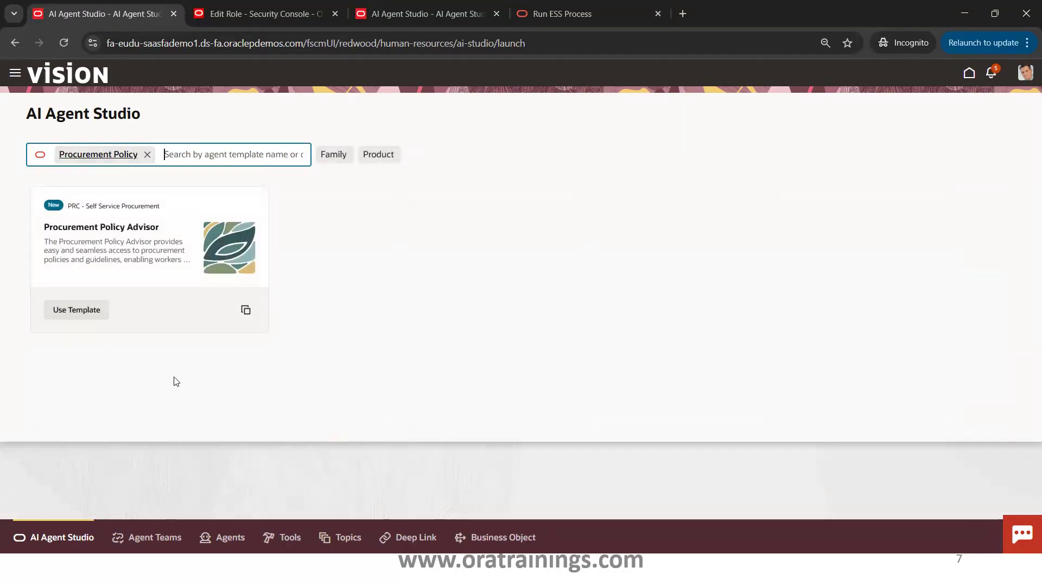
# Step: Copy the Procurement Policy Advisor template with suffix ELXSI and open its Agent Team Settings
pyautogui.click(246, 312)
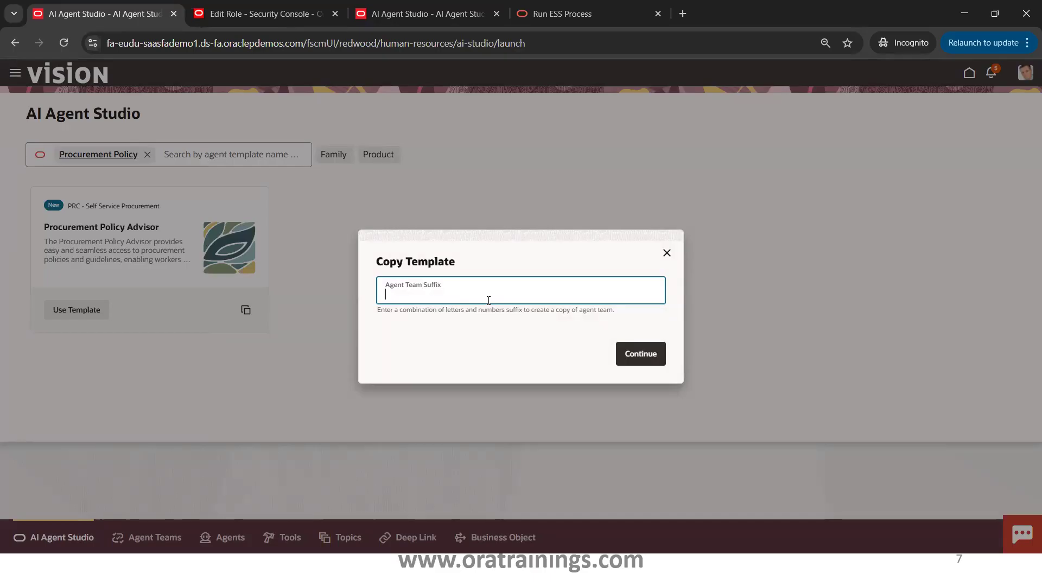
pyautogui.write('ELXSI')
pyautogui.click(624, 356)
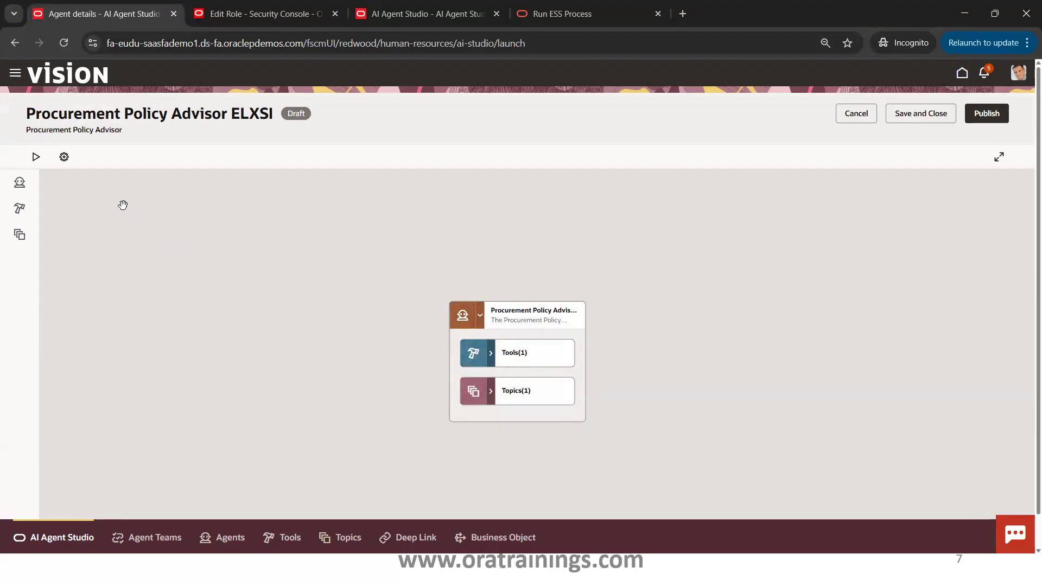
pyautogui.click(64, 158)
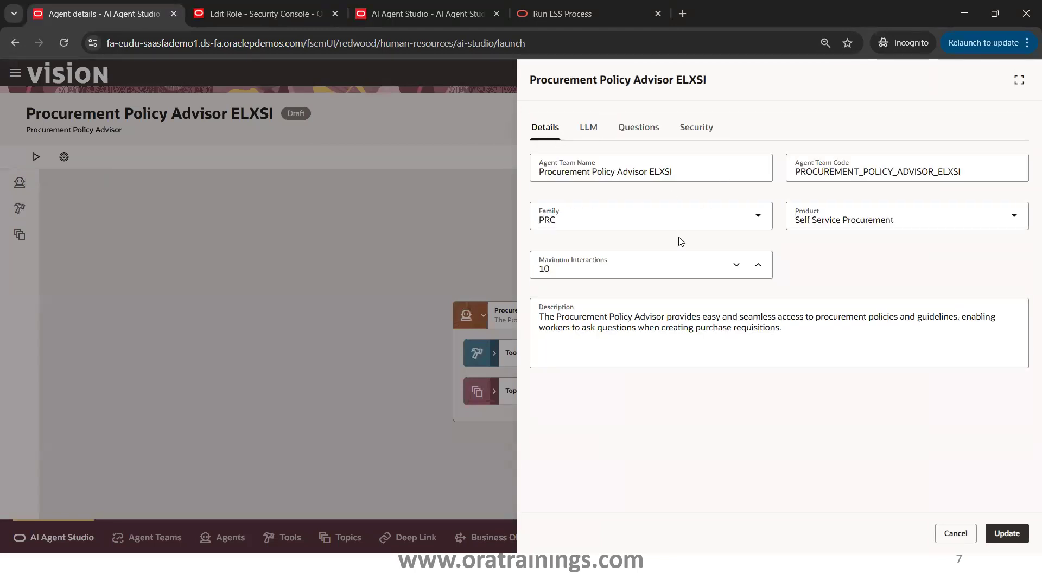
# Step: Add 'How do I order a nonstandard laptop?' from Notepad++ as the first starter question
pyautogui.click(592, 132)
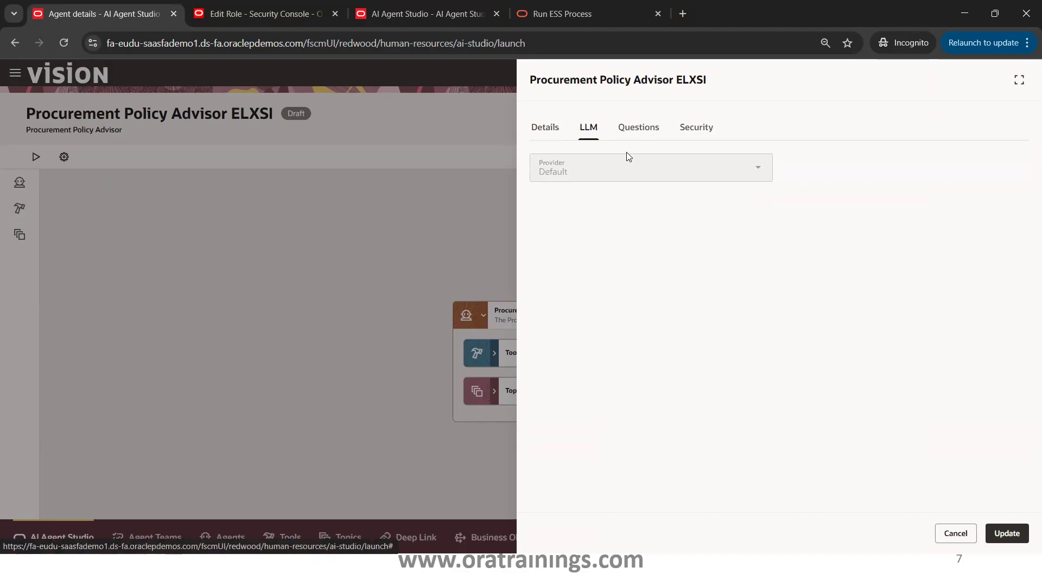
pyautogui.click(627, 130)
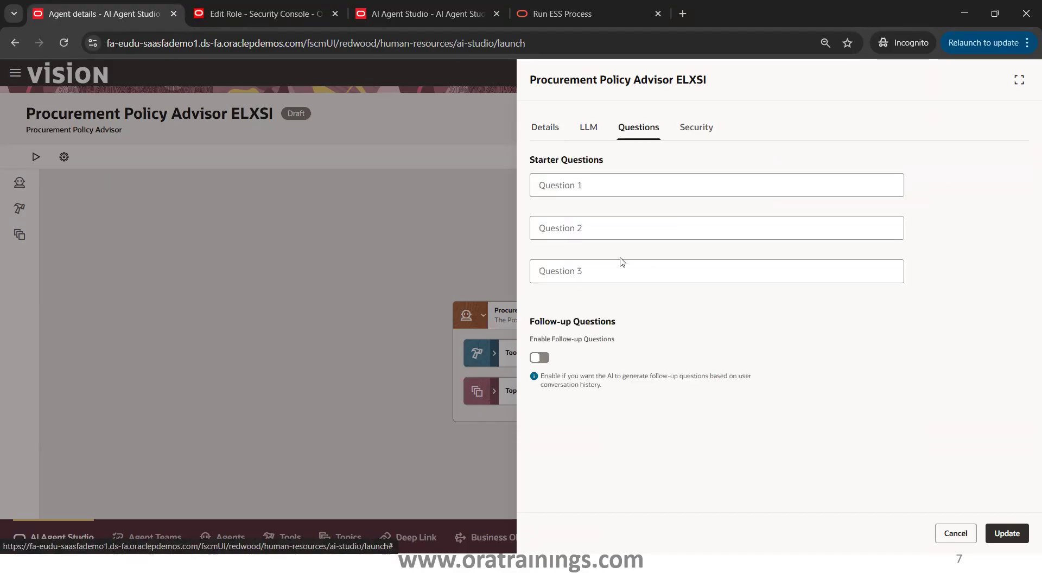
pyautogui.hotkey('alt', 'Tab')
pyautogui.hotkey('alt', 'Tab')
pyautogui.hotkey('alt', 'Tab')
pyautogui.hotkey('alt', 'Tab')
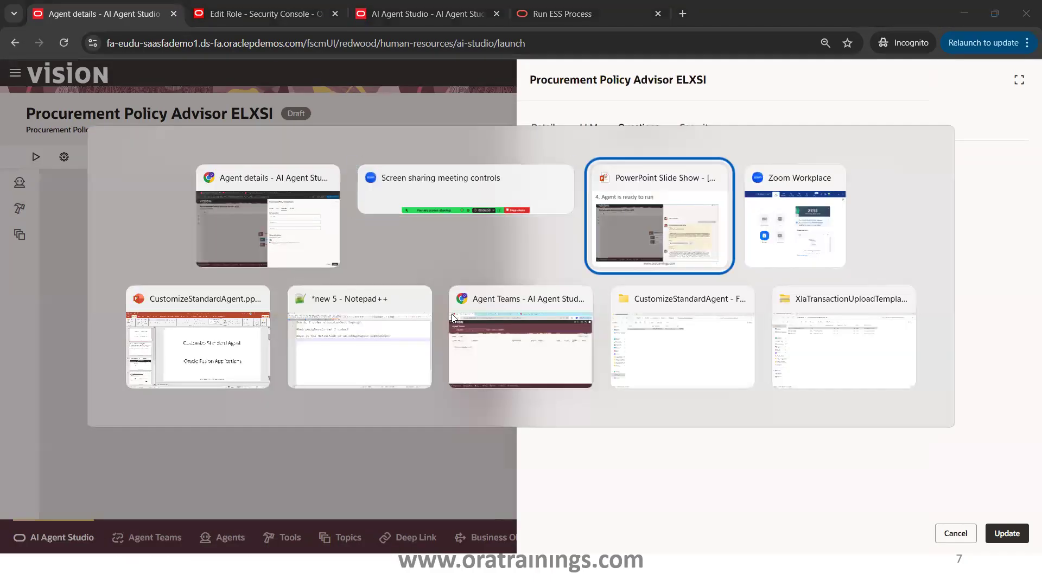
pyautogui.hotkey('alt', 'Tab')
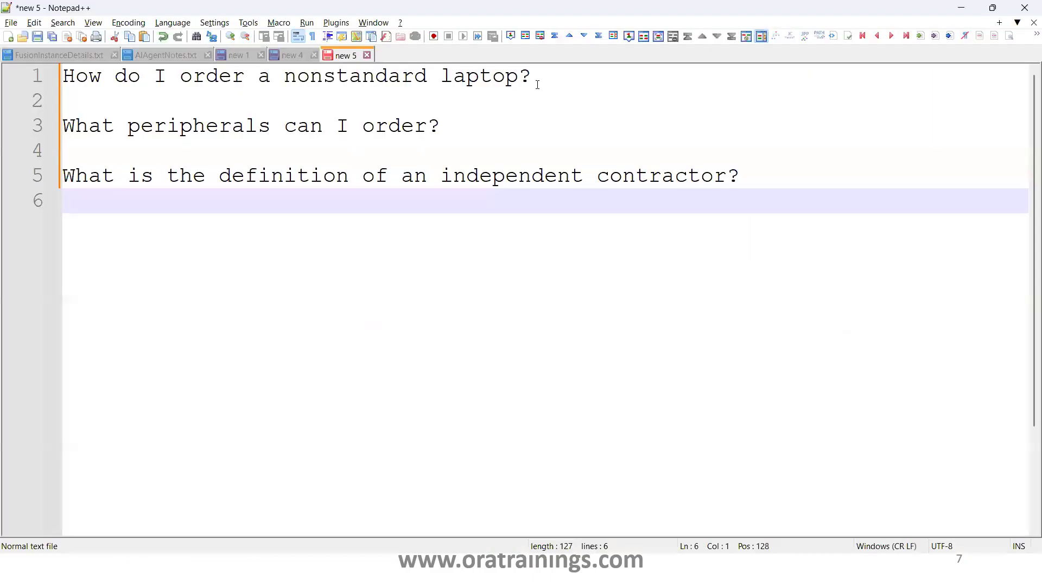
pyautogui.click(534, 77)
pyautogui.hotkey('shift', 'Home')
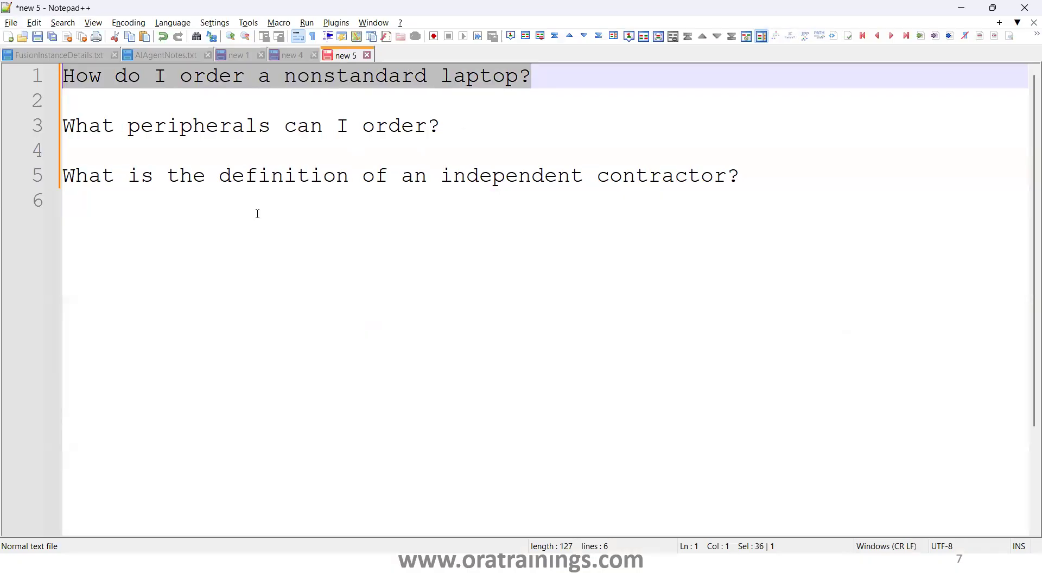
pyautogui.hotkey('ctrl', 'c')
pyautogui.hotkey('alt', 'Tab')
pyautogui.click(549, 191)
pyautogui.hotkey('ctrl', 'v')
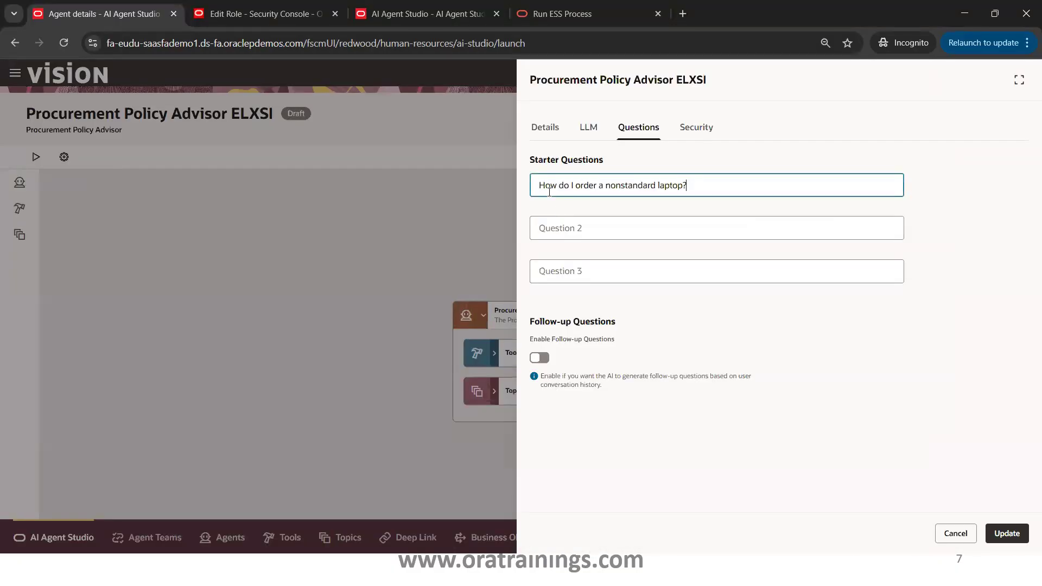
# Step: Paste the orderable peripherals question from Notepad++ as the second starter question
pyautogui.hotkey('ctrl', 'Tab')
pyautogui.hotkey('alt', 'Tab')
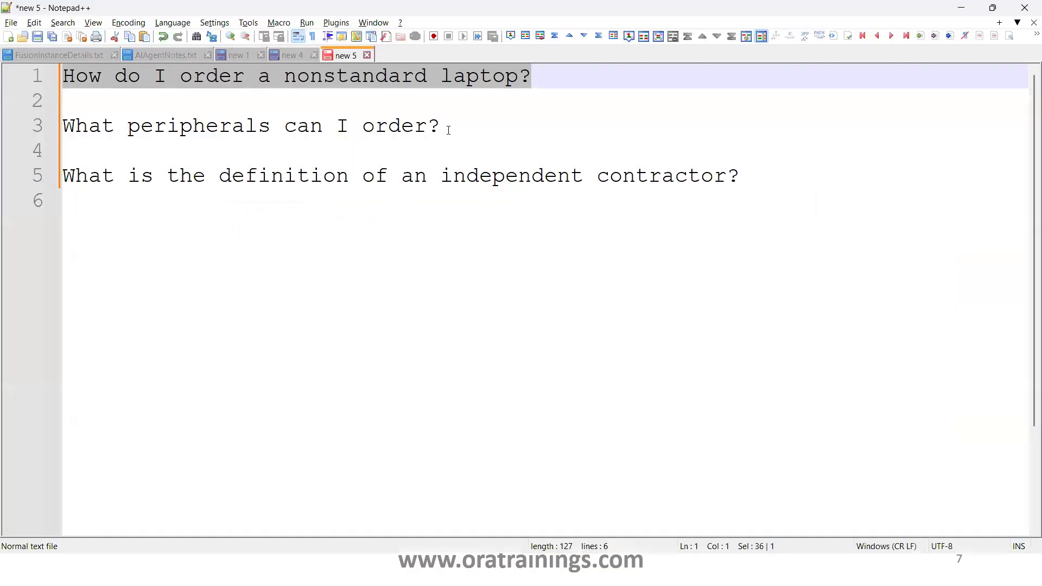
pyautogui.click(448, 130)
pyautogui.hotkey('shift', 'Home')
pyautogui.hotkey('alt', 'Tab')
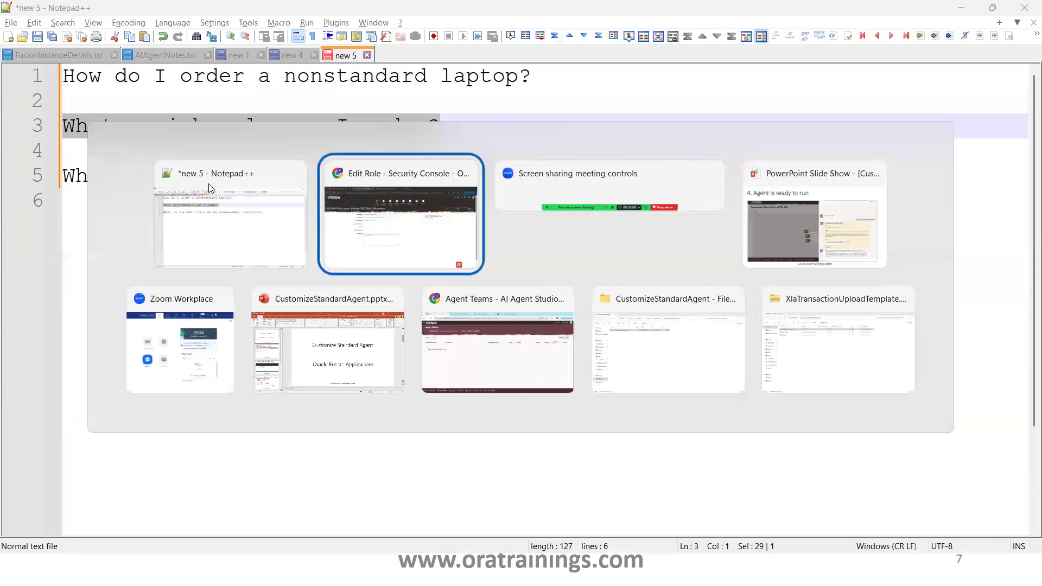
pyautogui.press('Tab')
pyautogui.press('Tab')
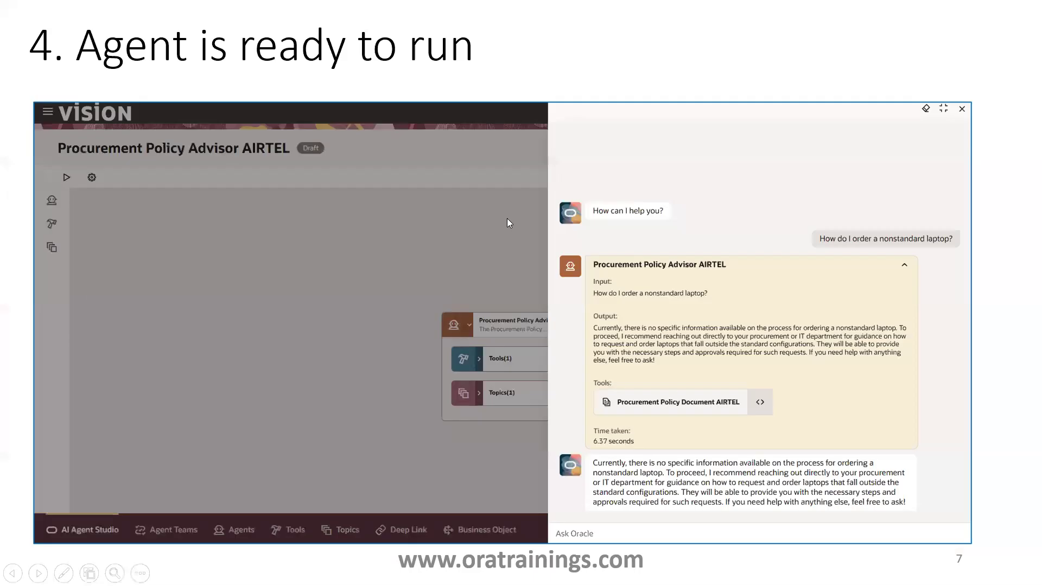
pyautogui.hotkey('alt', 'Tab')
pyautogui.press('Tab')
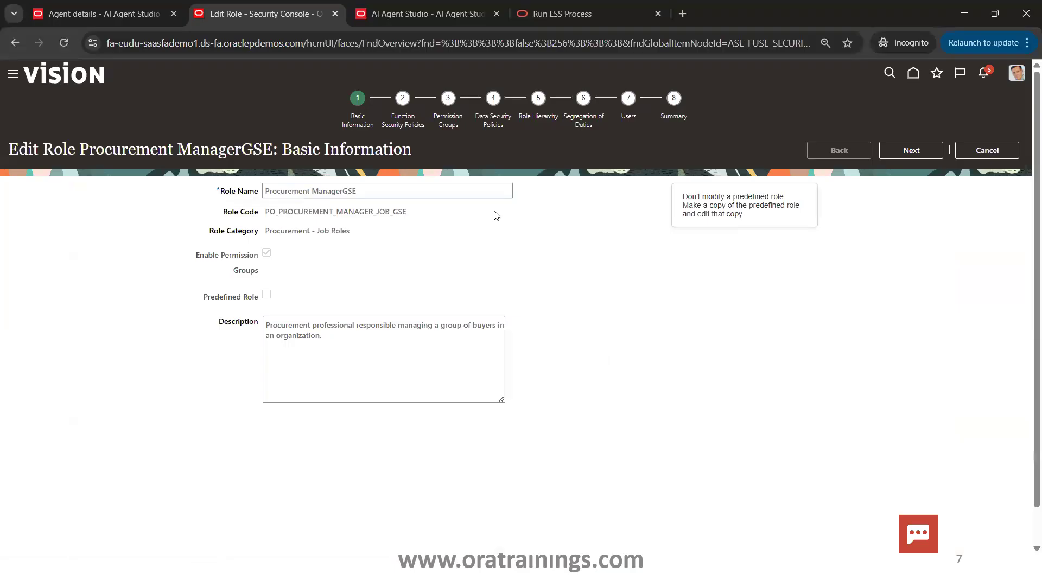
pyautogui.hotkey('ctrl', 'shift', 'Tab')
pyautogui.click(628, 223)
pyautogui.hotkey('ctrl', 'v')
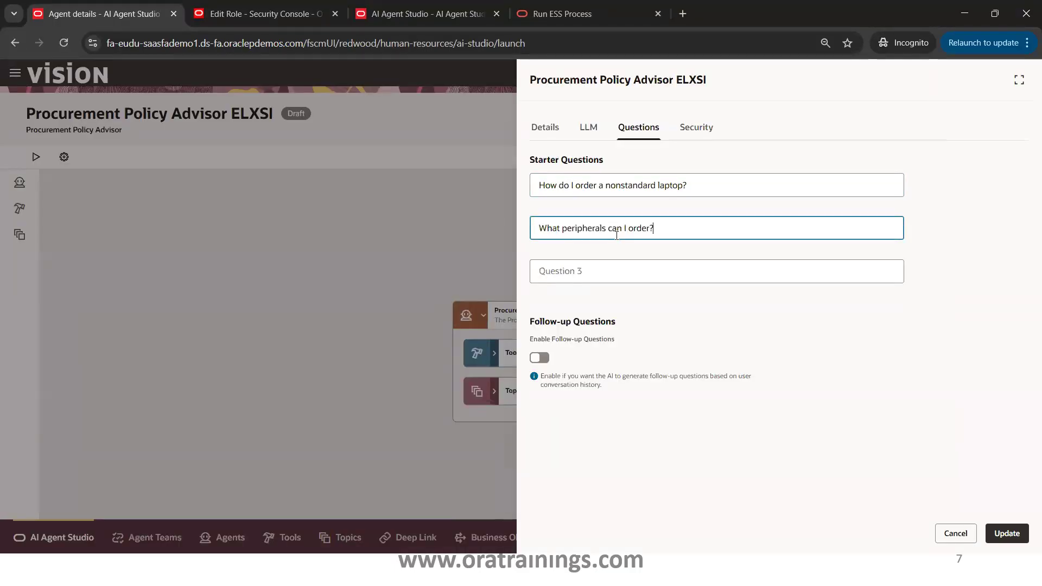
# Step: Add 'What is the definition of an independent contractor?' as the third starter question
pyautogui.hotkey('alt', 'Tab')
pyautogui.press('Tab')
pyautogui.moveTo(741, 175); pyautogui.dragTo(63, 175)
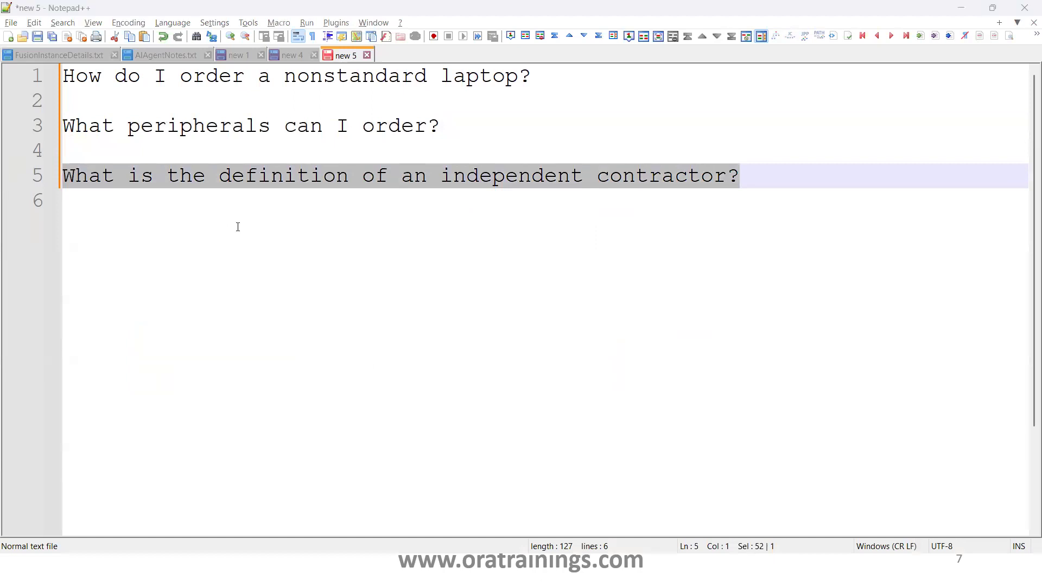
pyautogui.hotkey('ctrl', 'c')
pyautogui.hotkey('alt', 'Tab')
pyautogui.click(559, 277)
pyautogui.hotkey('ctrl', 'v')
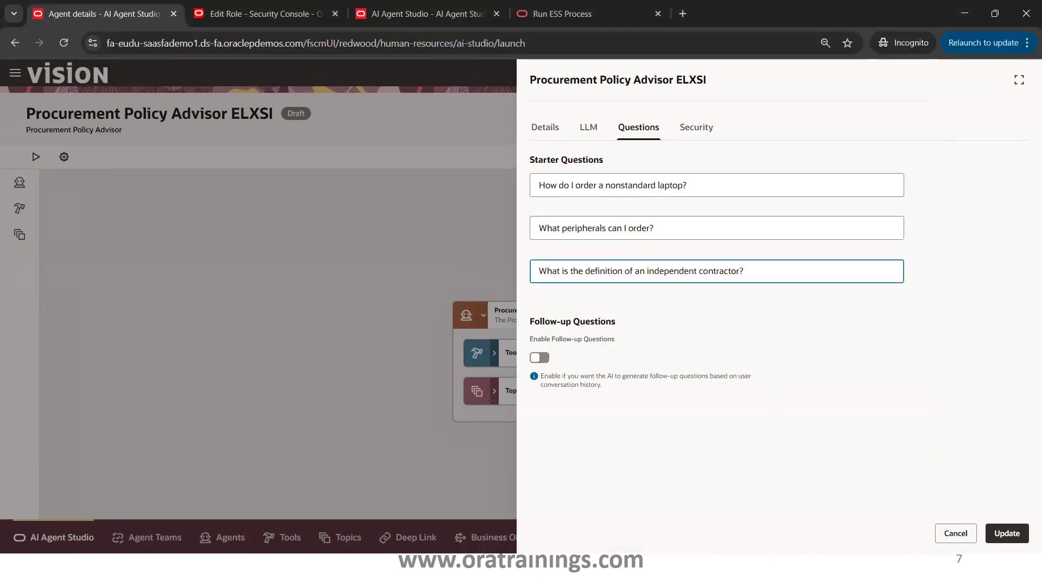
# Step: Assign the Customer Contract AdministratorCopy security role and save the team settings
pyautogui.click(697, 132)
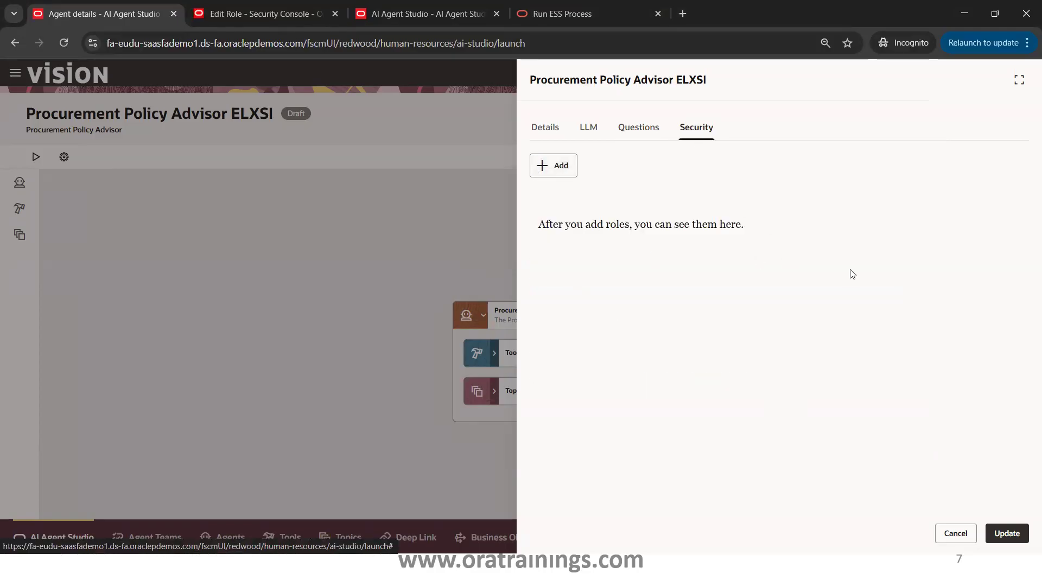
pyautogui.click(553, 164)
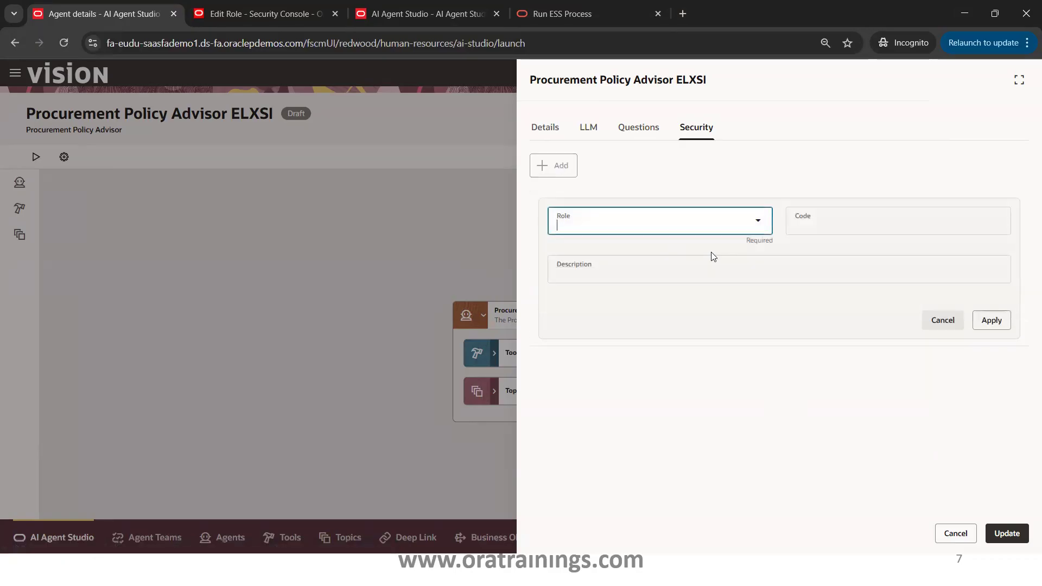
pyautogui.click(758, 223)
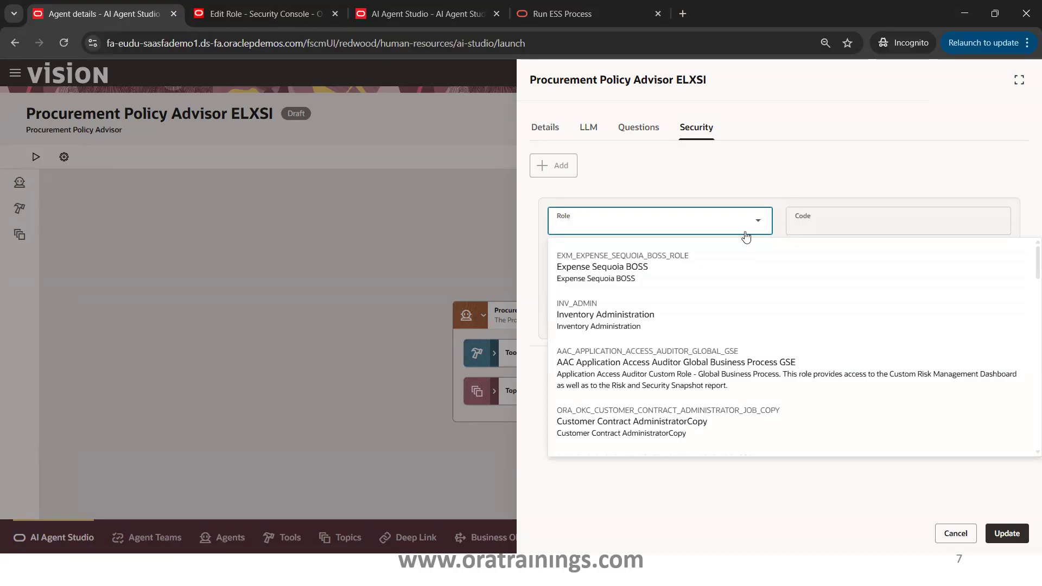
pyautogui.click(686, 425)
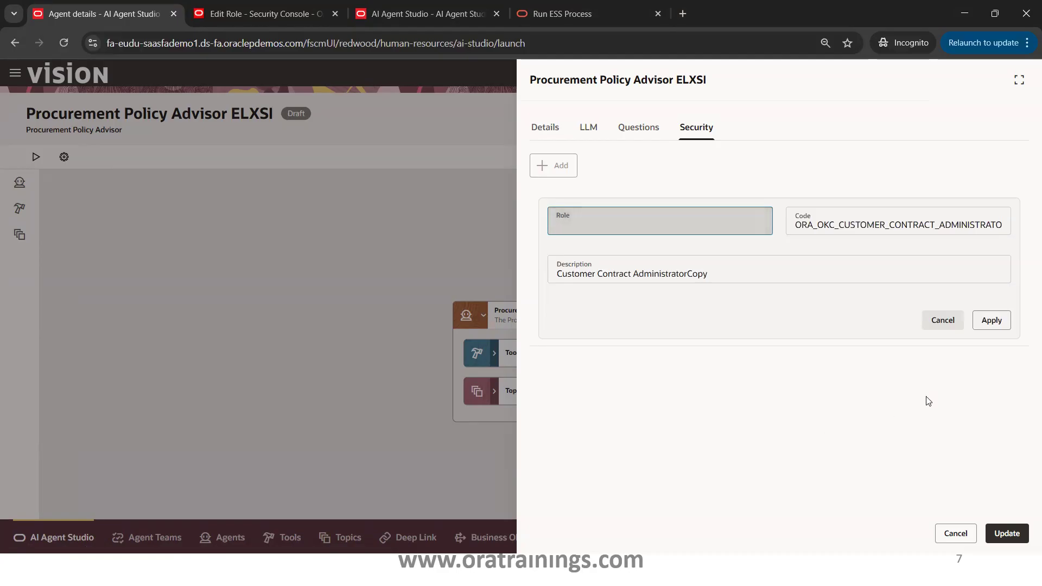
pyautogui.click(990, 320)
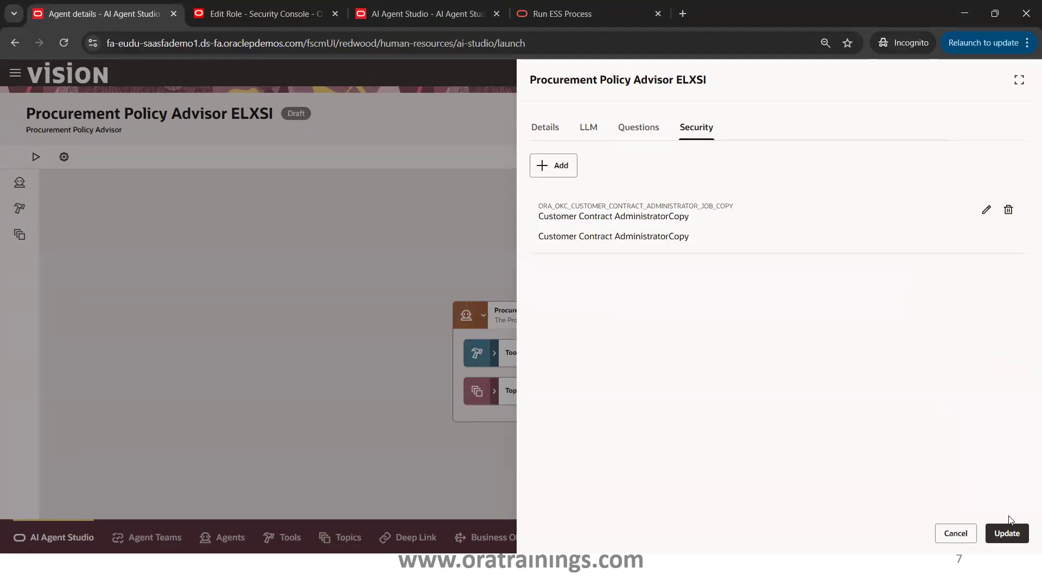
pyautogui.click(1025, 534)
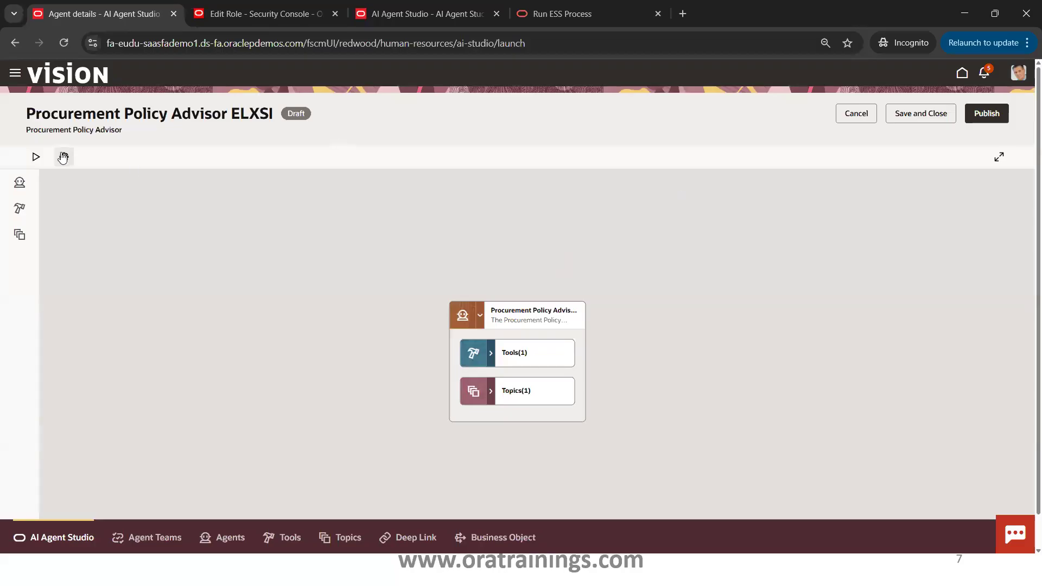
# Step: Test the agent with 'How do I order a nonstandard laptop?' and review its Procurement Policy Document ELXSI answer
pyautogui.click(35, 158)
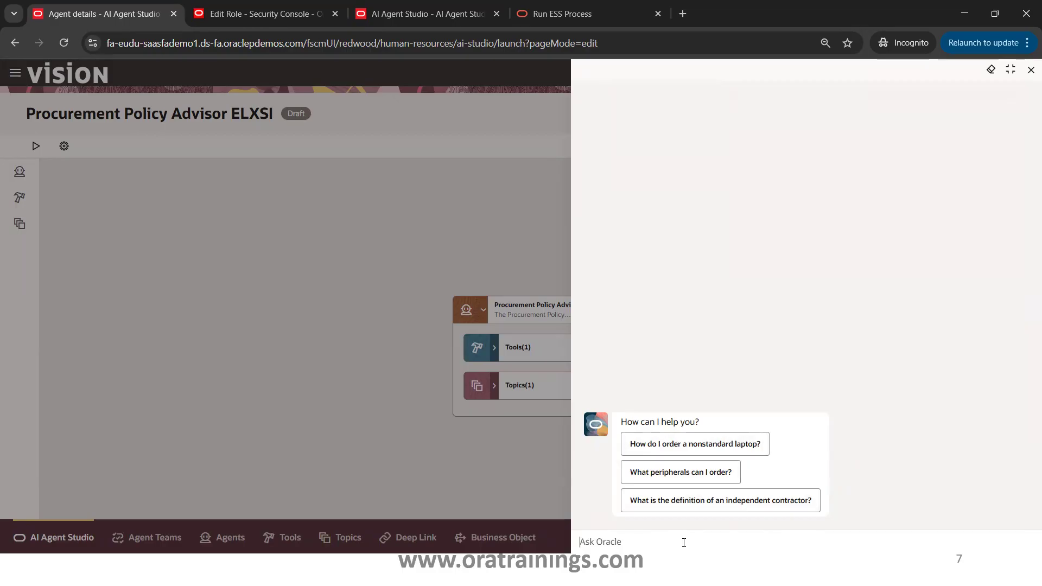
pyautogui.click(690, 443)
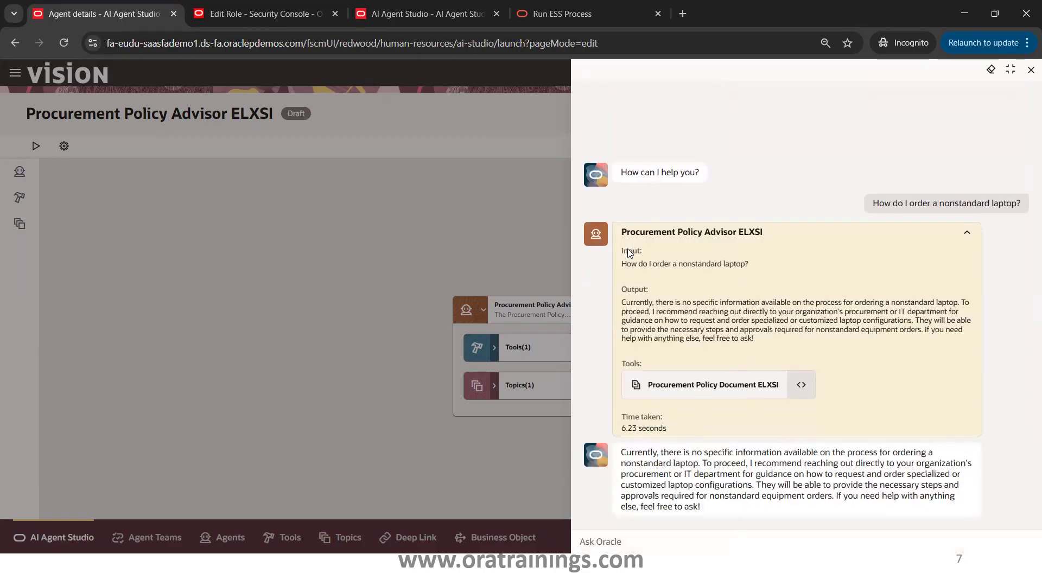
pyautogui.moveTo(623, 263); pyautogui.dragTo(818, 325)
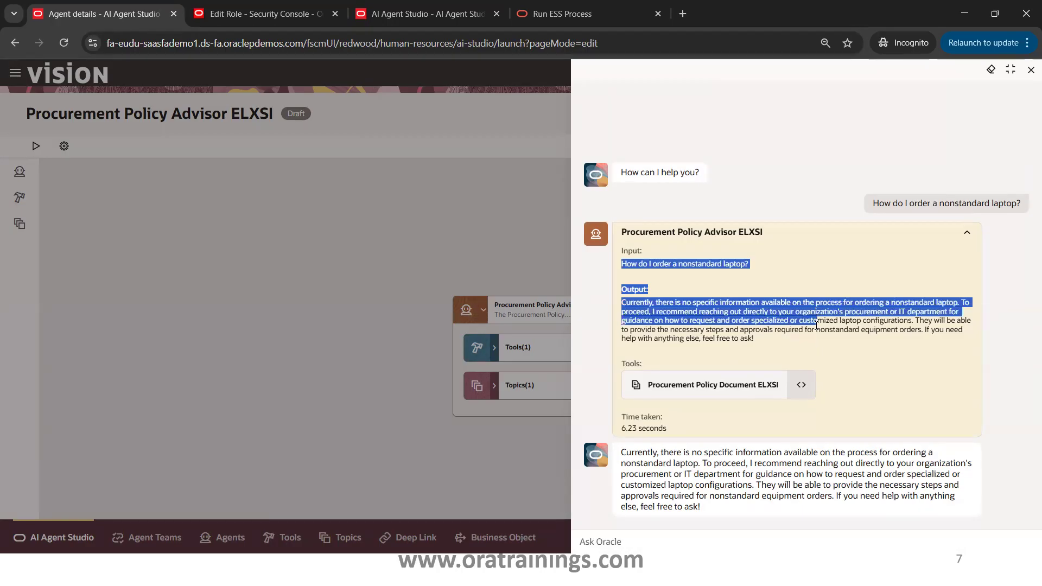
pyautogui.click(656, 252)
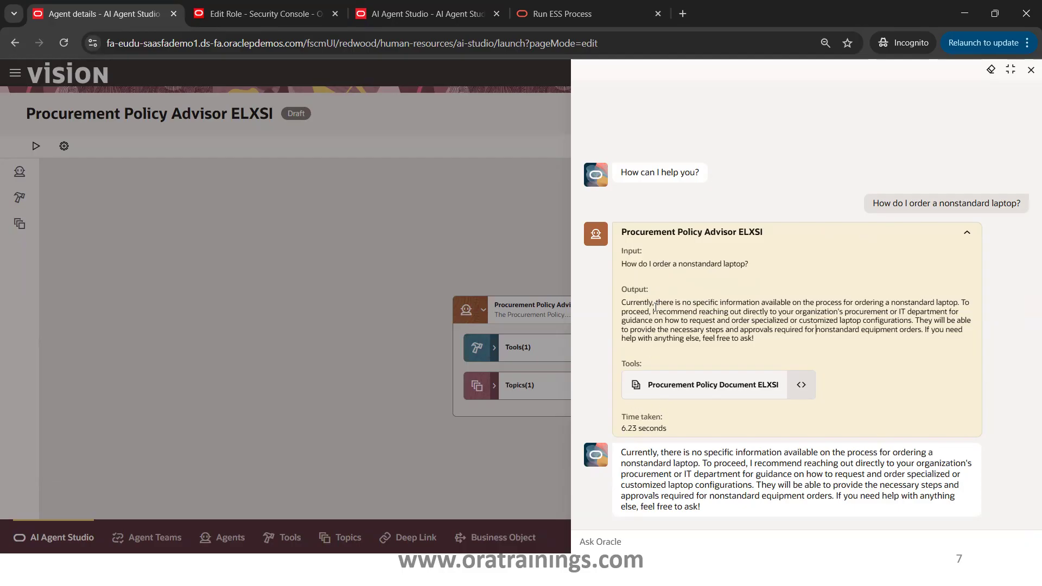
pyautogui.keyDown('shift'); pyautogui.click(622, 303); pyautogui.keyUp('shift')
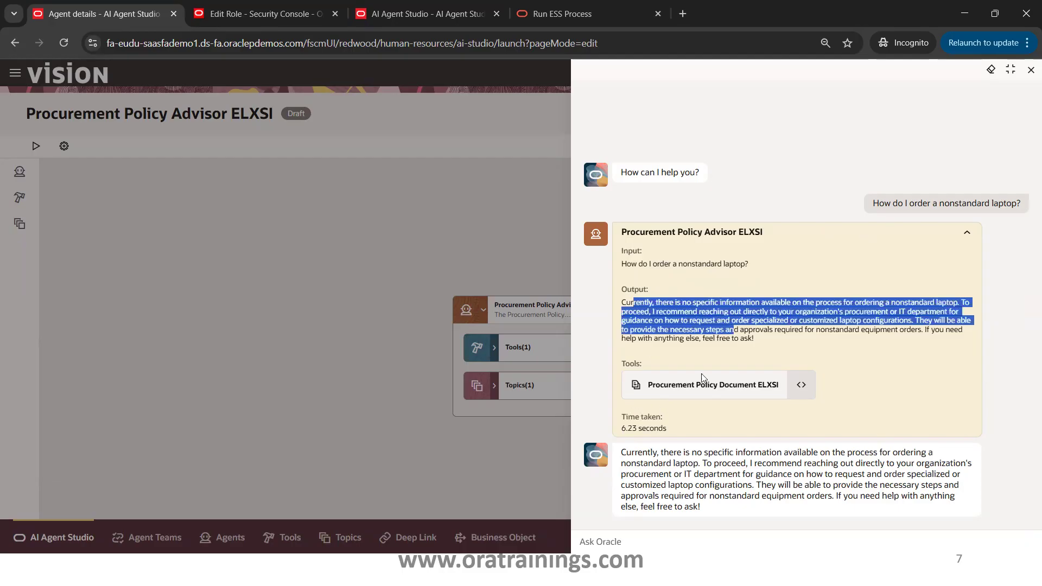
pyautogui.click(665, 468)
pyautogui.moveTo(701, 506); pyautogui.dragTo(632, 451)
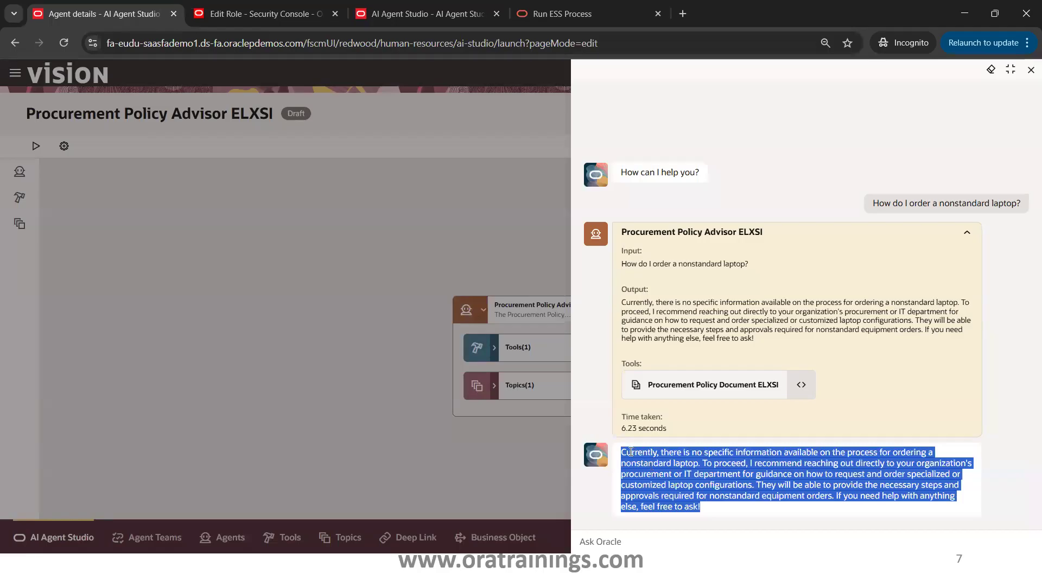